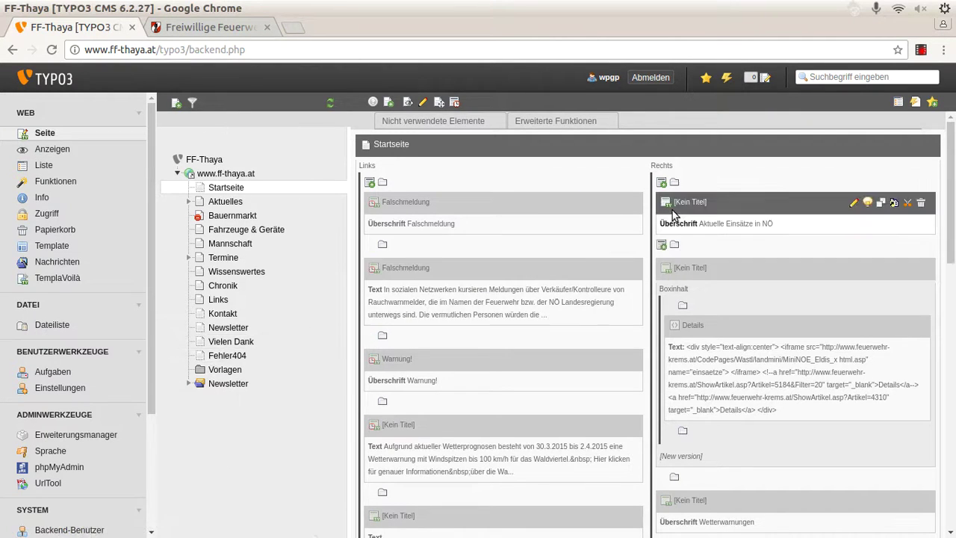
Step: Review the Flexible CE templates in the TemplaVoilà Vorlagen folder, then show the live Freiwillige Feuerwehr site
{"action": "mouse_move", "coordinate": [691, 303]}
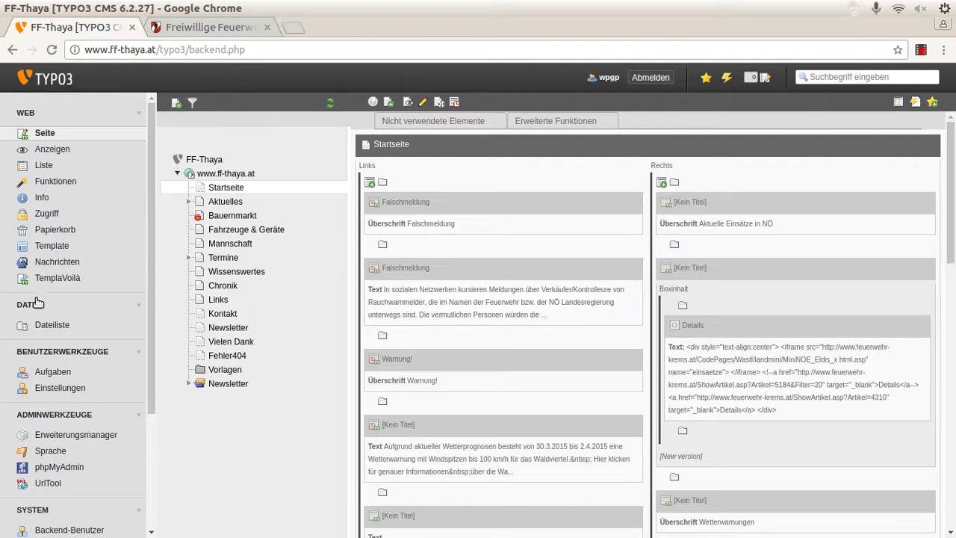
{"action": "left_click", "coordinate": [54, 284]}
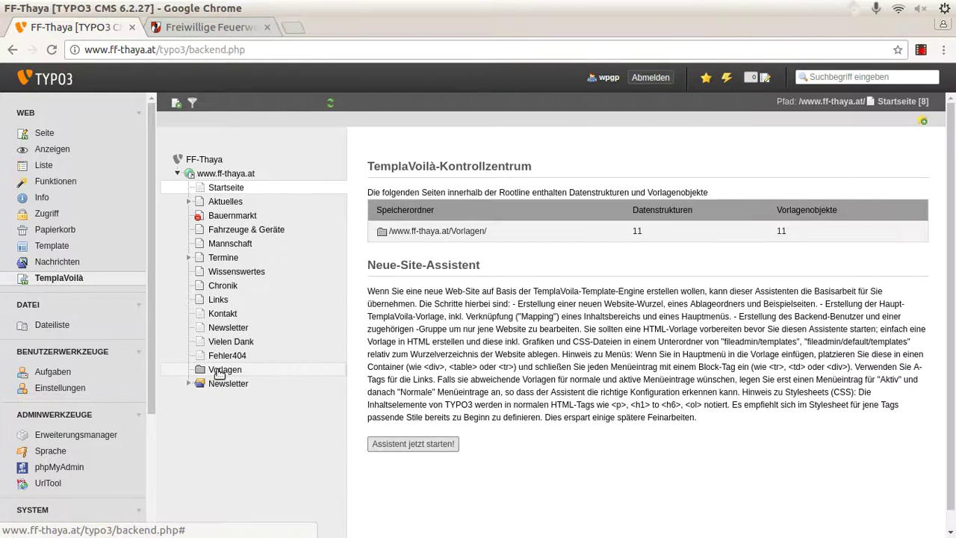
{"action": "left_click", "coordinate": [218, 371]}
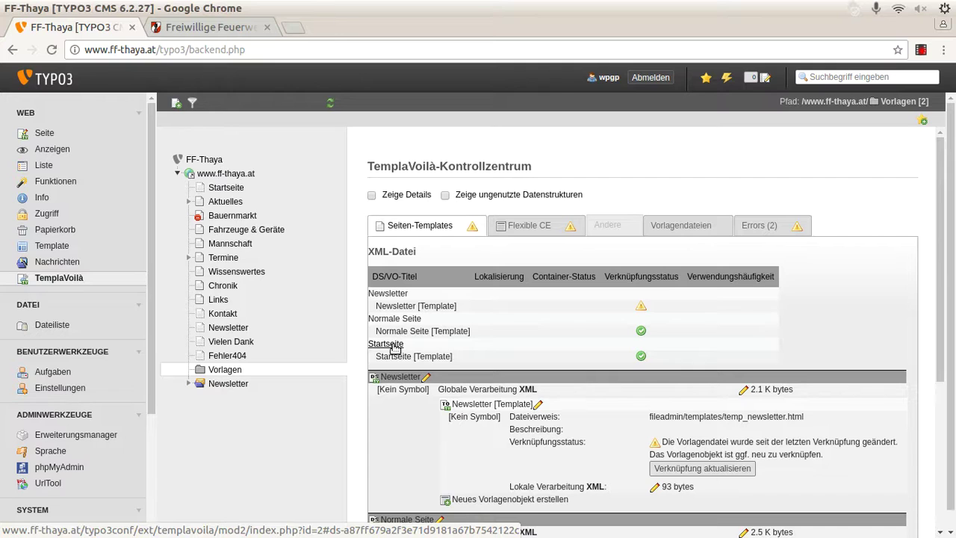
{"action": "left_click", "coordinate": [520, 232]}
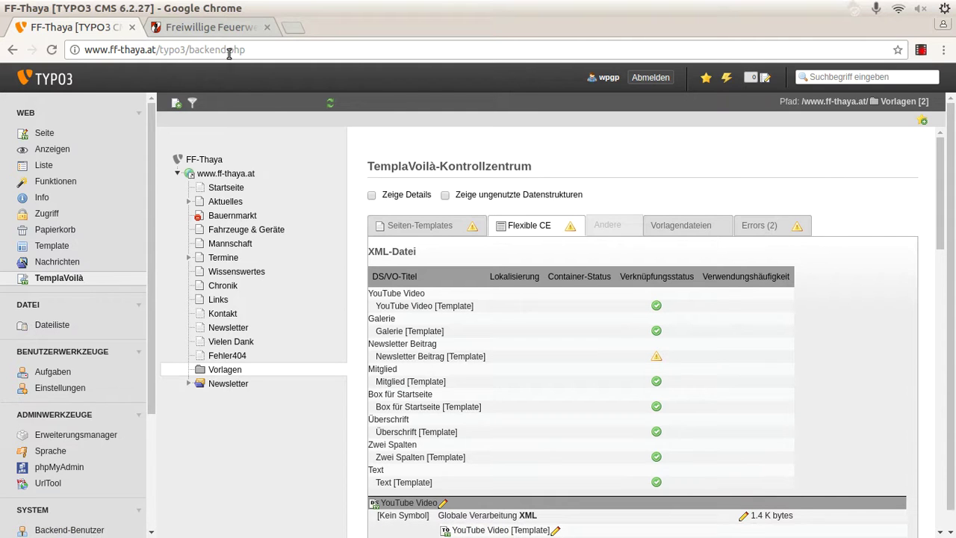
{"action": "left_click", "coordinate": [218, 30]}
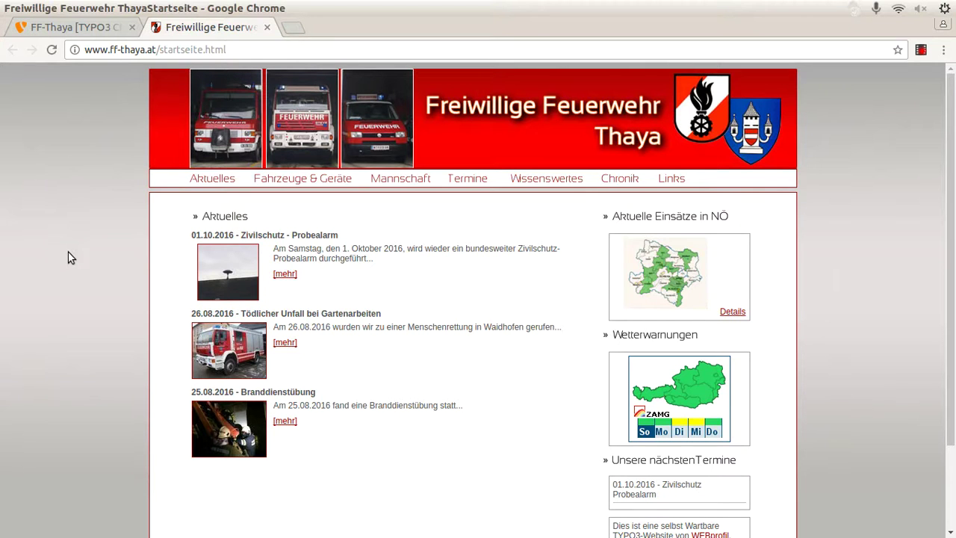
Step: Skim the fire brigade homepage, then bring the Terminal window to the front
{"action": "scroll", "coordinate": [72, 254], "scroll_direction": "down", "scroll_amount": 1}
{"action": "scroll", "coordinate": [74, 251], "scroll_direction": "up", "scroll_amount": 1}
{"action": "key", "text": "alt+Tab"}
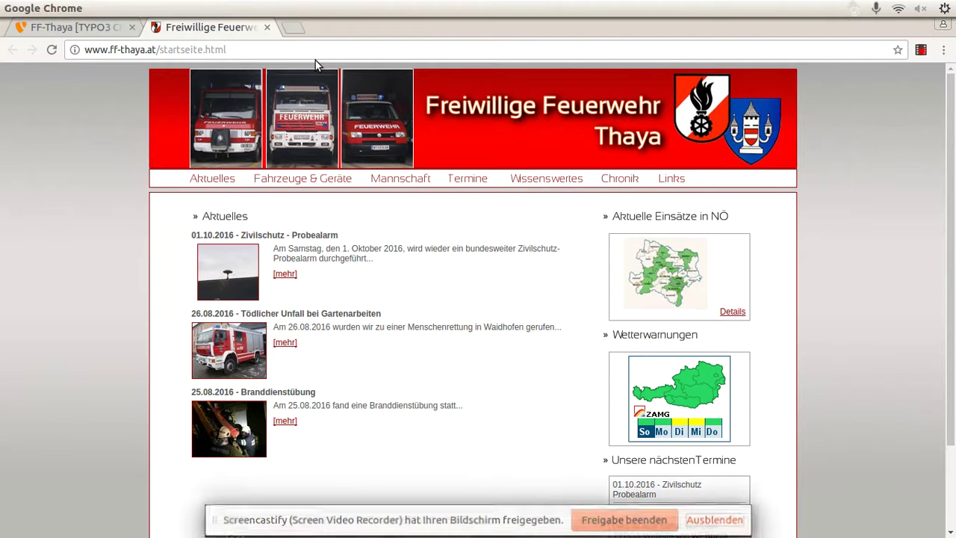
{"action": "key", "text": "alt+Tab"}
{"action": "key", "text": "alt+Tab"}
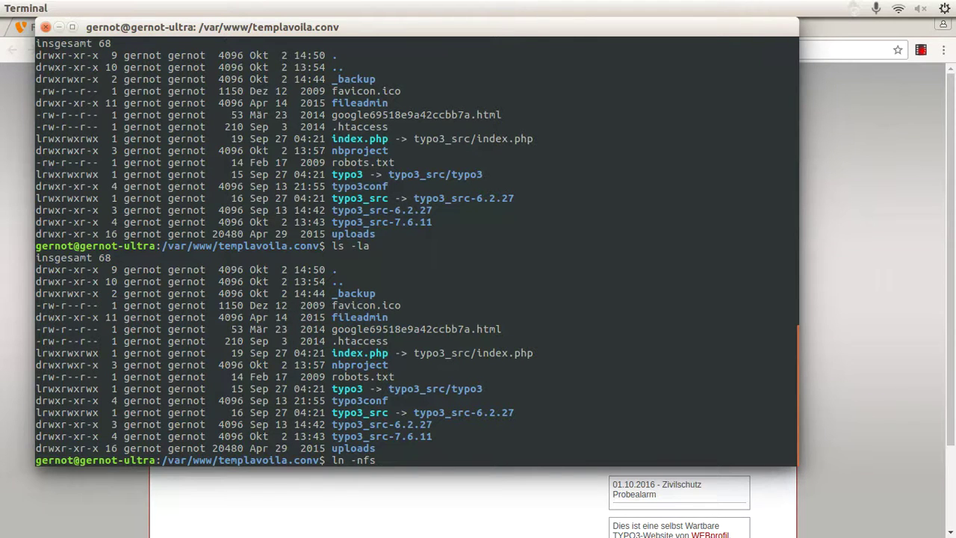
Step: Run ln -nfs typo3_src-7.6.11/ typo3_src to repoint the source symlink
{"action": "key", "text": "Tab"}
{"action": "type", "text": "_src-7"}
{"action": "key", "text": "Tab"}
{"action": "type", "text": "typo3_src"}
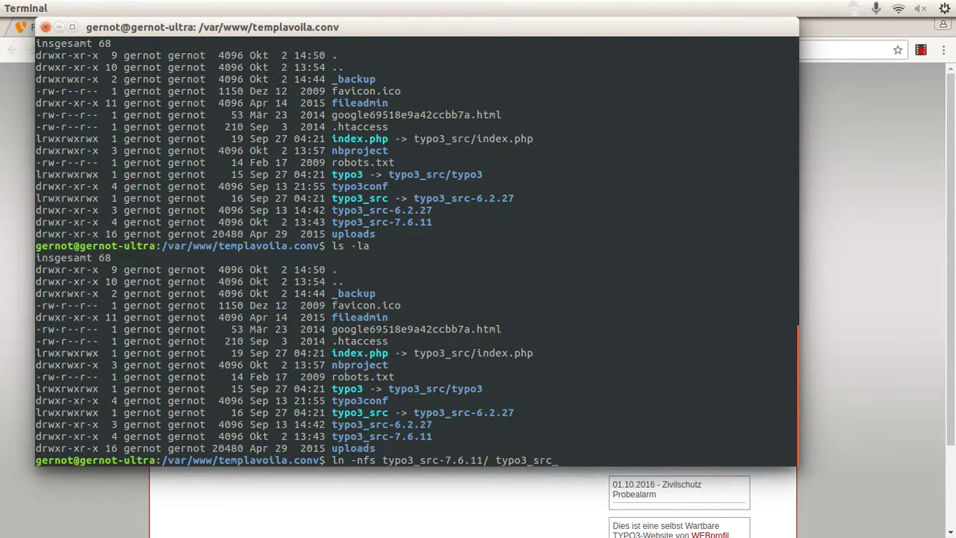
{"action": "key", "text": "Return"}
Step: List the directory with ls -la and confirm typo3_src now targets 7.6.11
{"action": "type", "text": "ls -la"}
{"action": "key", "text": "Return"}
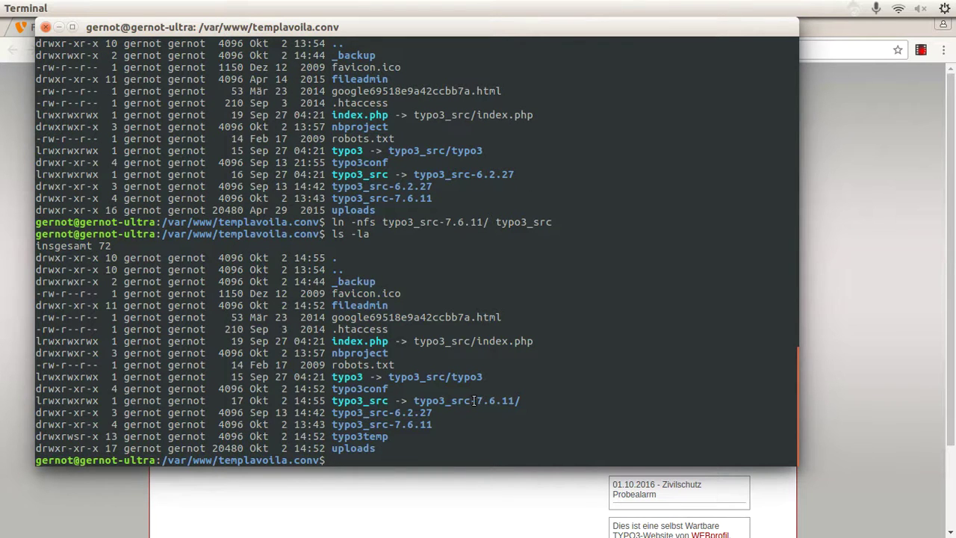
{"action": "left_click_drag", "start_coordinate": [474, 400], "coordinate": [513, 405]}
Step: Load templavoila.conv.loc/typo3/install in a new browser tab
{"action": "left_click", "coordinate": [856, 322]}
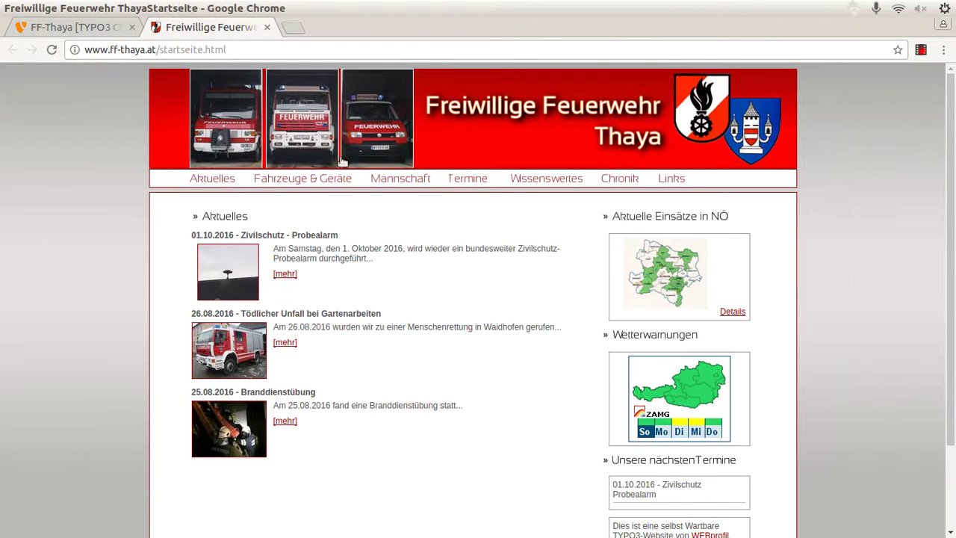
{"action": "left_click", "coordinate": [296, 30]}
{"action": "type", "text": "tem"}
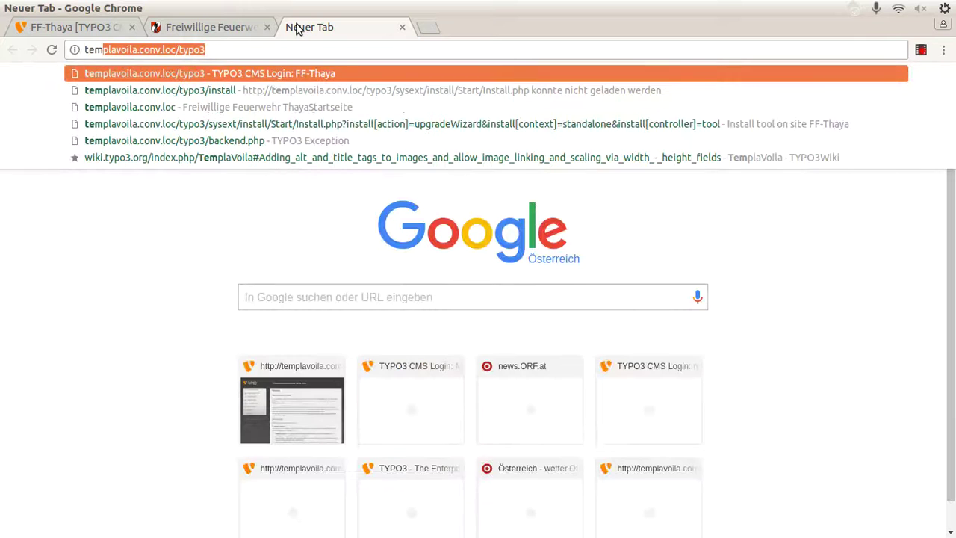
{"action": "key", "text": "Right"}
{"action": "type", "text": "/install"}
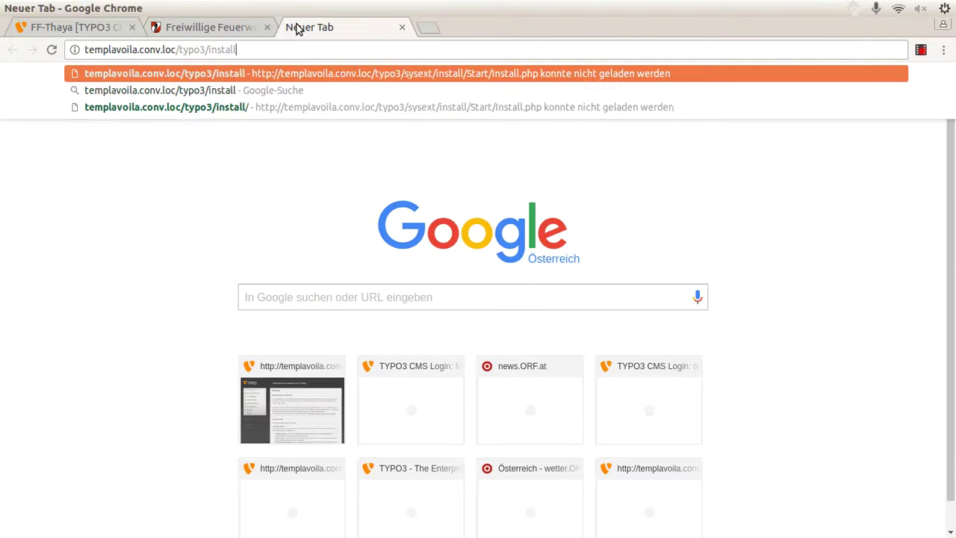
{"action": "key", "text": "Return"}
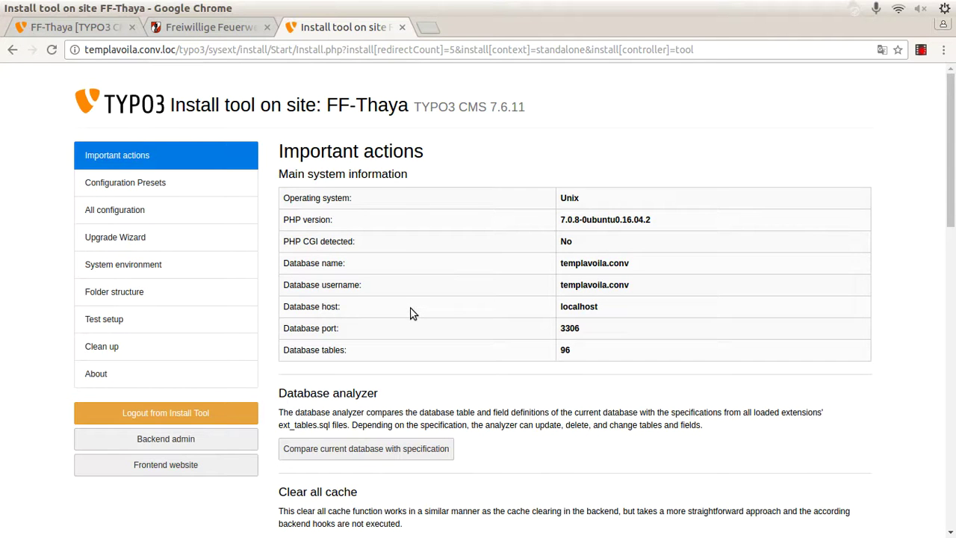
Step: Run Check extensions and uninstall all incompatible extensions
{"action": "scroll", "coordinate": [409, 316], "scroll_direction": "down", "scroll_amount": 1}
{"action": "scroll", "coordinate": [409, 316], "scroll_direction": "down", "scroll_amount": 5}
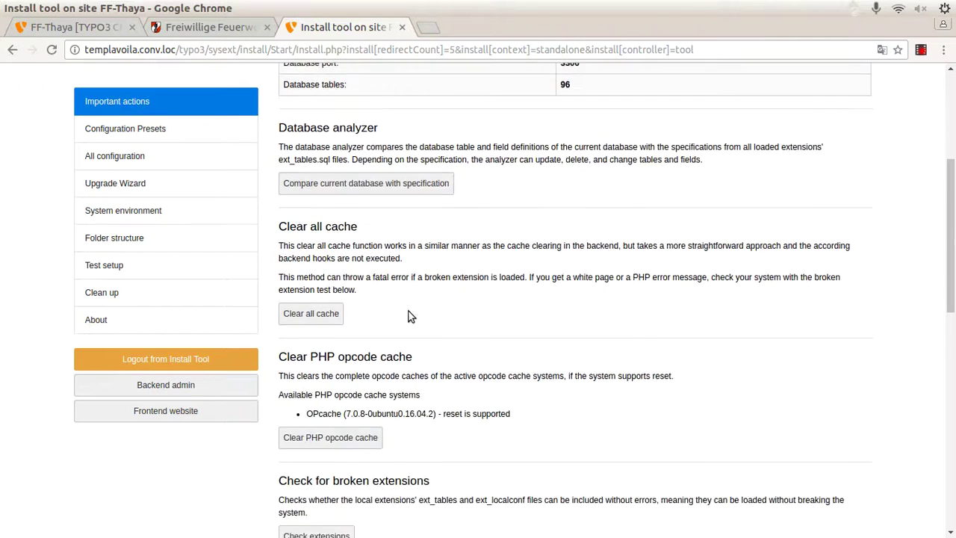
{"action": "scroll", "coordinate": [410, 312], "scroll_direction": "down", "scroll_amount": 3}
{"action": "left_click", "coordinate": [333, 321]}
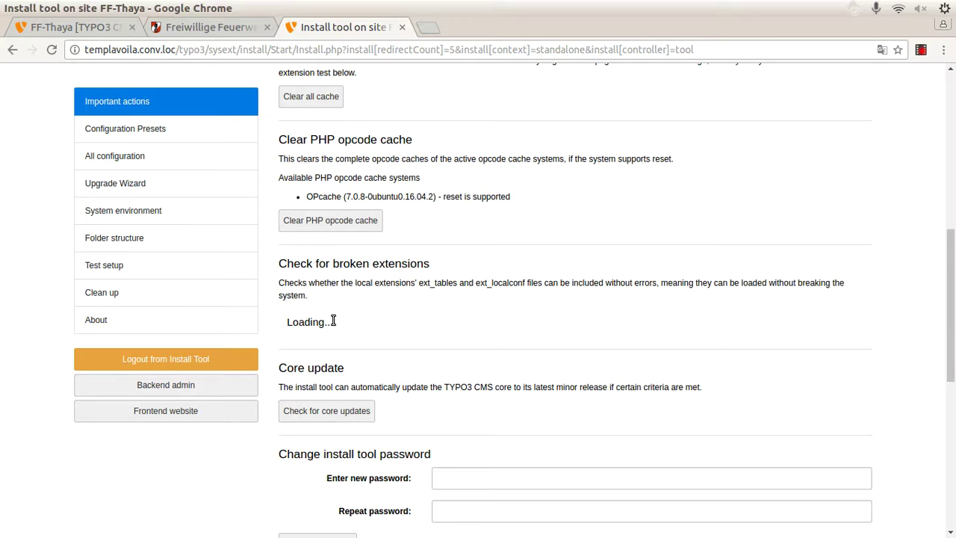
{"action": "scroll", "coordinate": [454, 316], "scroll_direction": "down", "scroll_amount": 6}
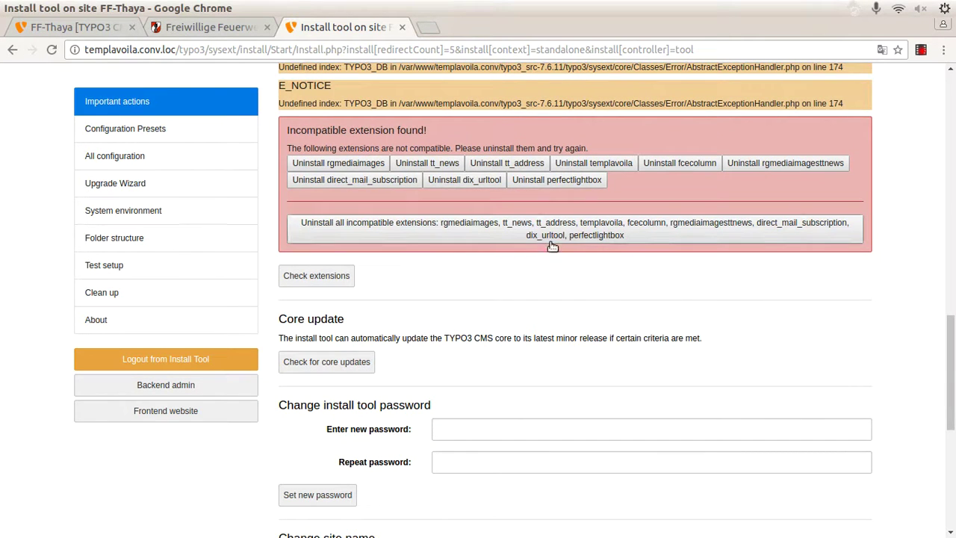
{"action": "left_click", "coordinate": [553, 238]}
{"action": "scroll", "coordinate": [555, 241], "scroll_direction": "down", "scroll_amount": 10}
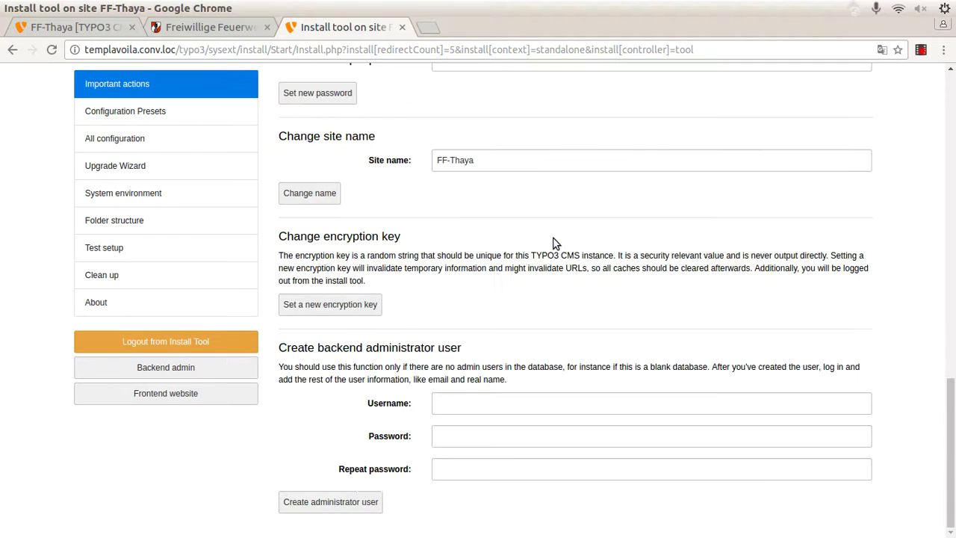
{"action": "scroll", "coordinate": [405, 250], "scroll_direction": "up", "scroll_amount": 12}
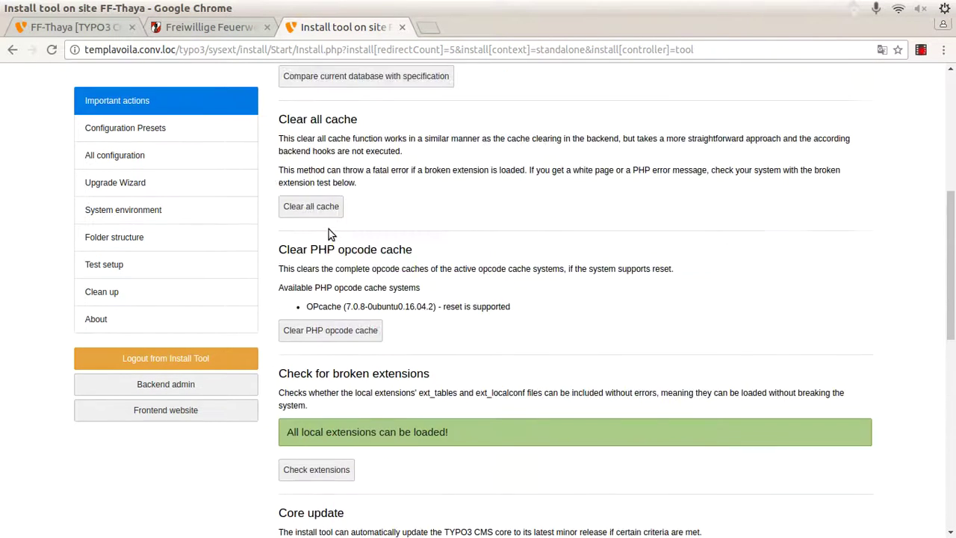
Step: Execute the database schema and backend user startModule upgrade wizards
{"action": "left_click", "coordinate": [207, 240]}
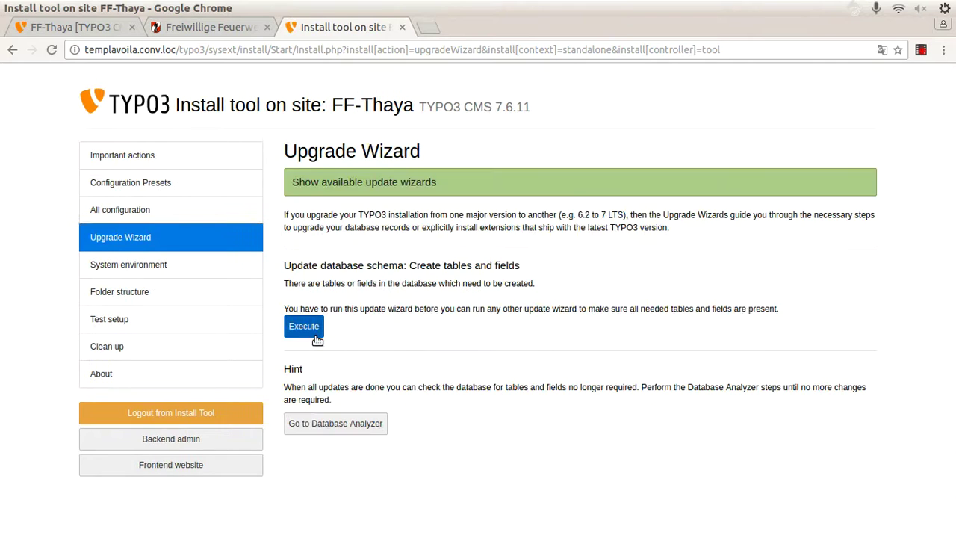
{"action": "left_click", "coordinate": [315, 333]}
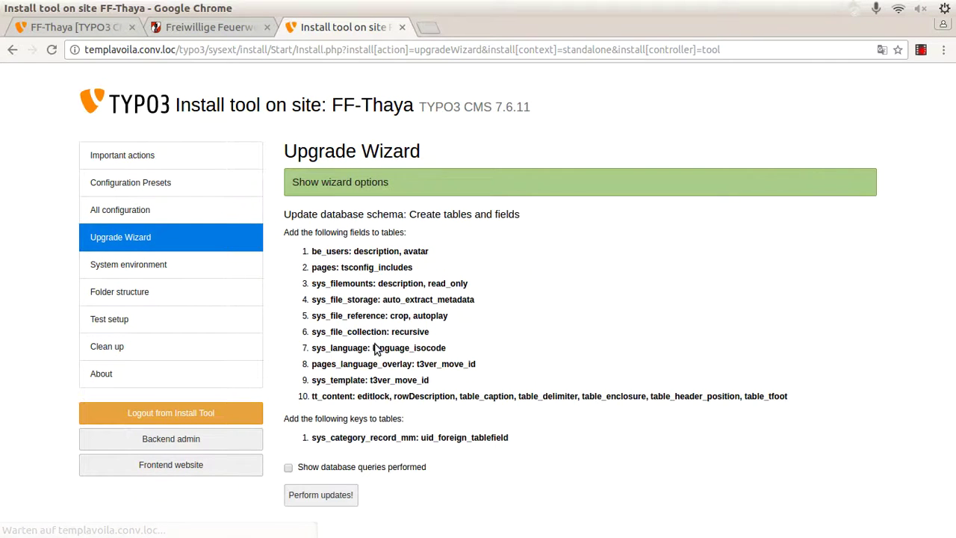
{"action": "left_click", "coordinate": [335, 503]}
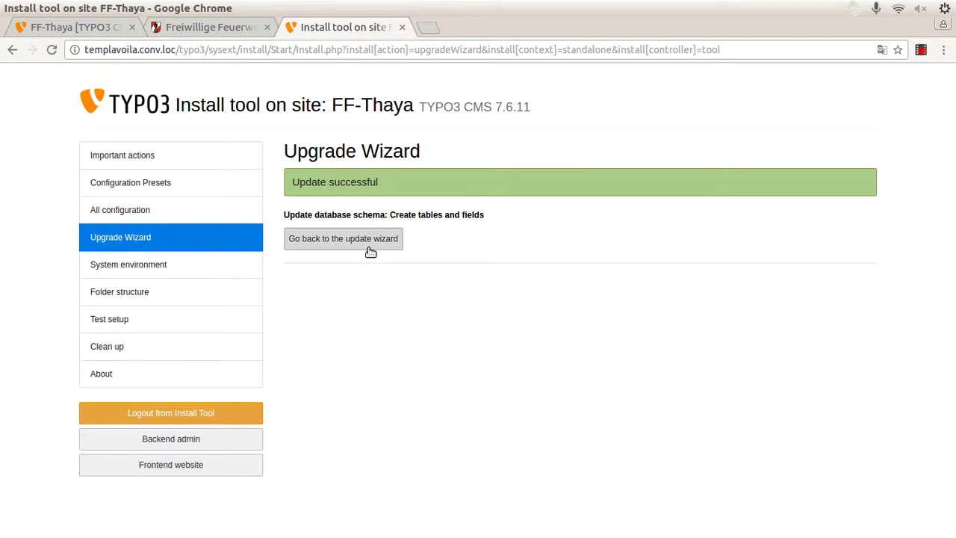
{"action": "left_click", "coordinate": [369, 244]}
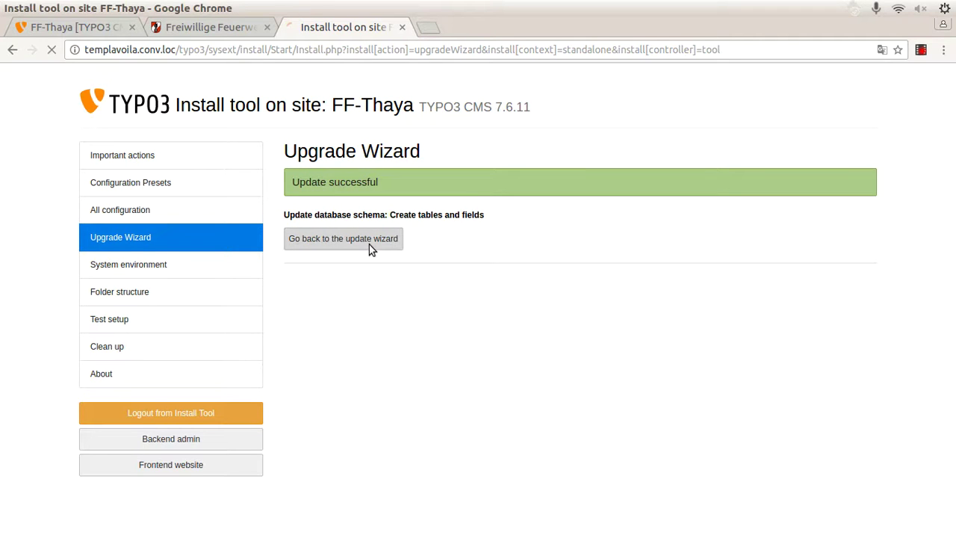
{"action": "left_click", "coordinate": [311, 302]}
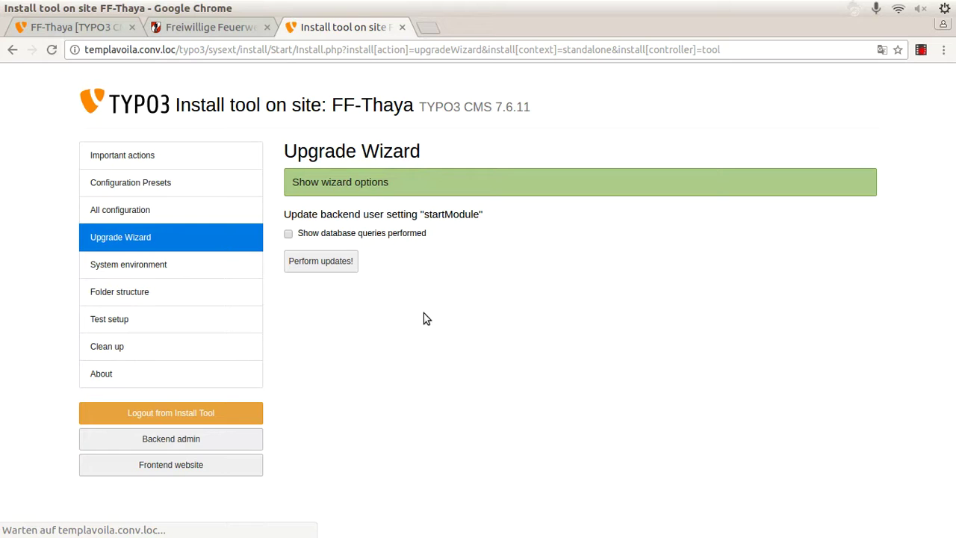
{"action": "left_click", "coordinate": [335, 270]}
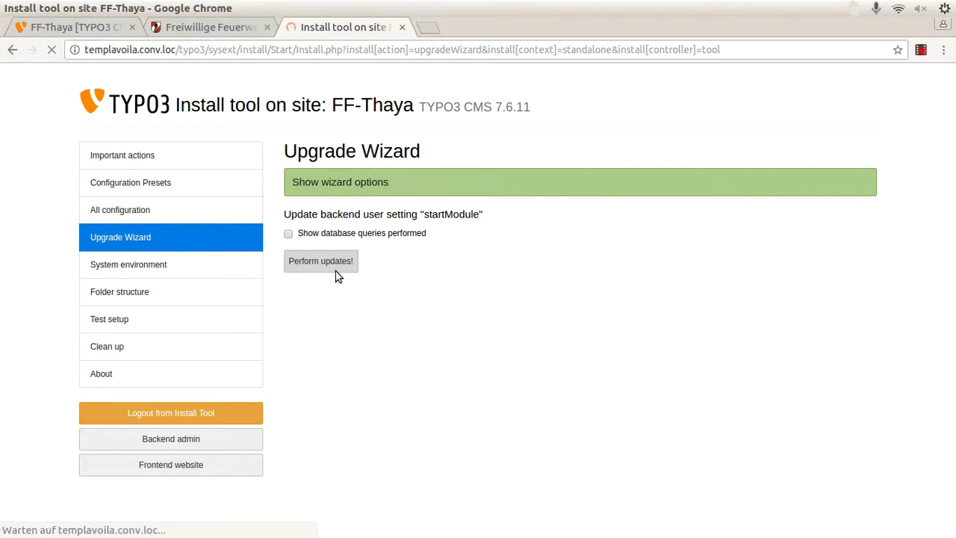
{"action": "left_click", "coordinate": [347, 246]}
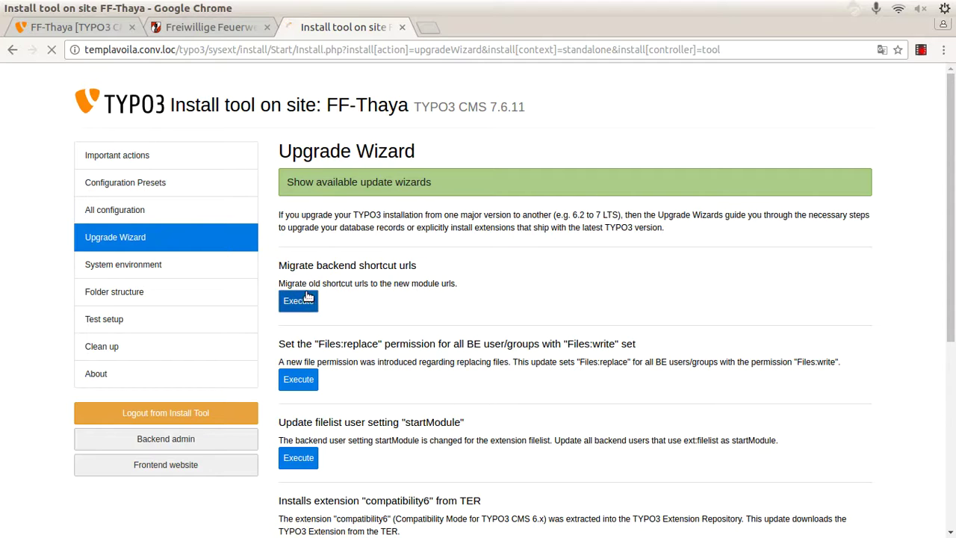
Step: Execute the shortcut URL migration and Files:replace permission upgrade wizards
{"action": "left_click", "coordinate": [308, 300]}
{"action": "left_click", "coordinate": [330, 263]}
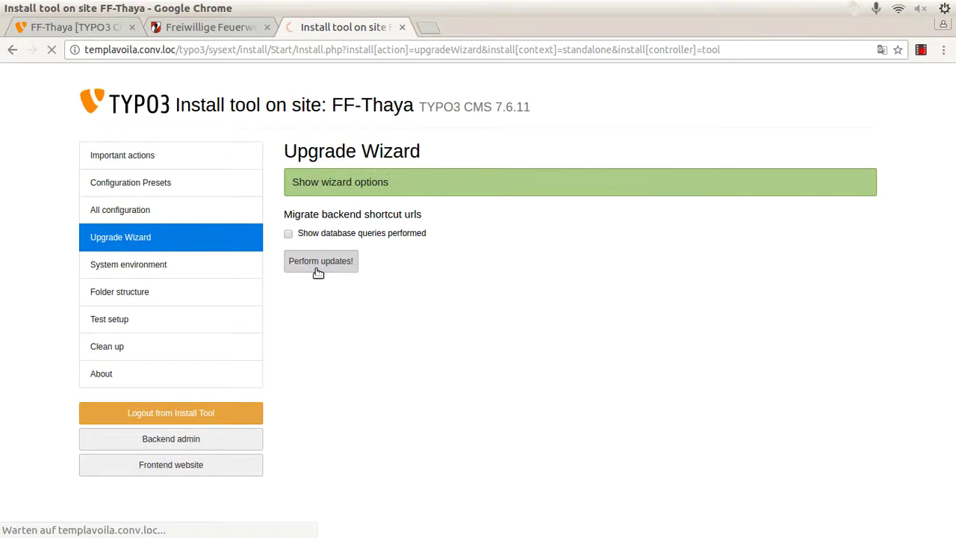
{"action": "left_click", "coordinate": [329, 246]}
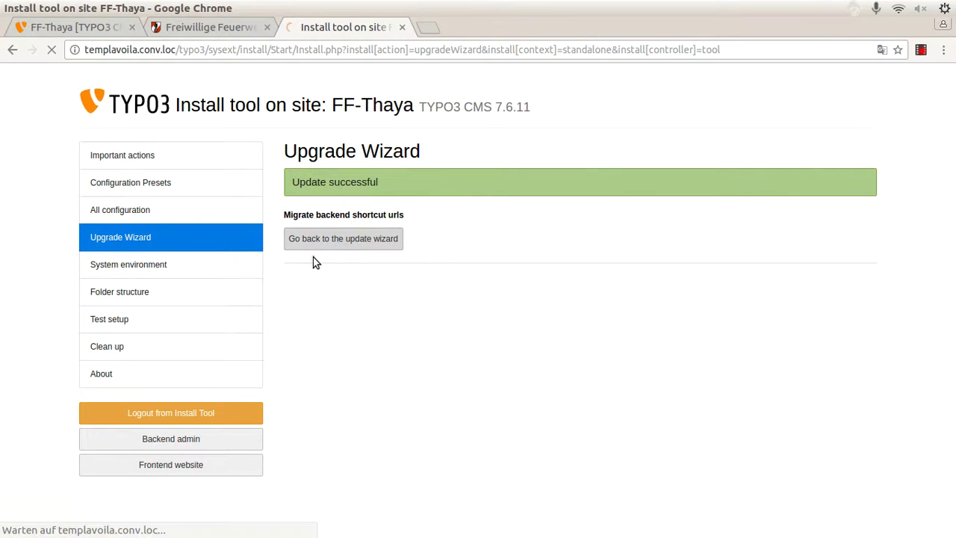
{"action": "left_click", "coordinate": [303, 301]}
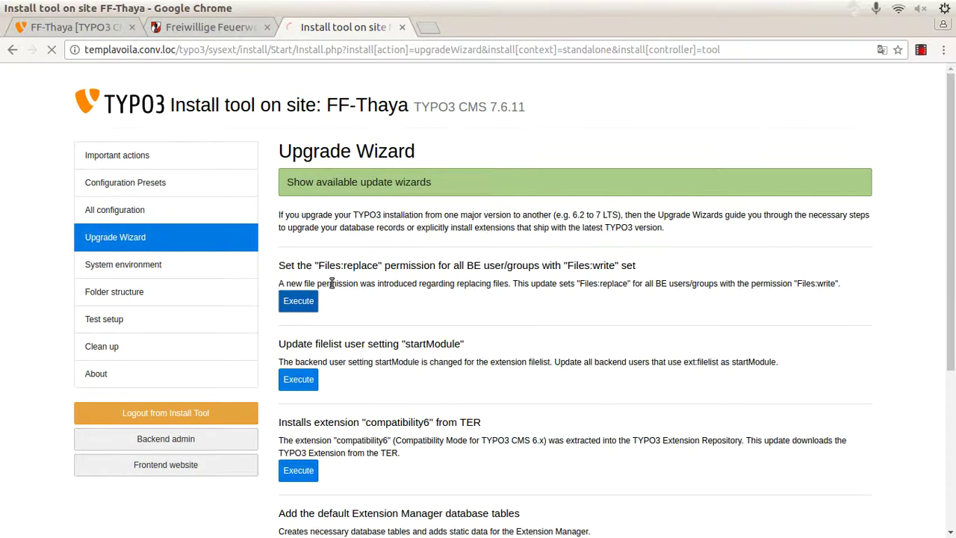
{"action": "left_click", "coordinate": [333, 263]}
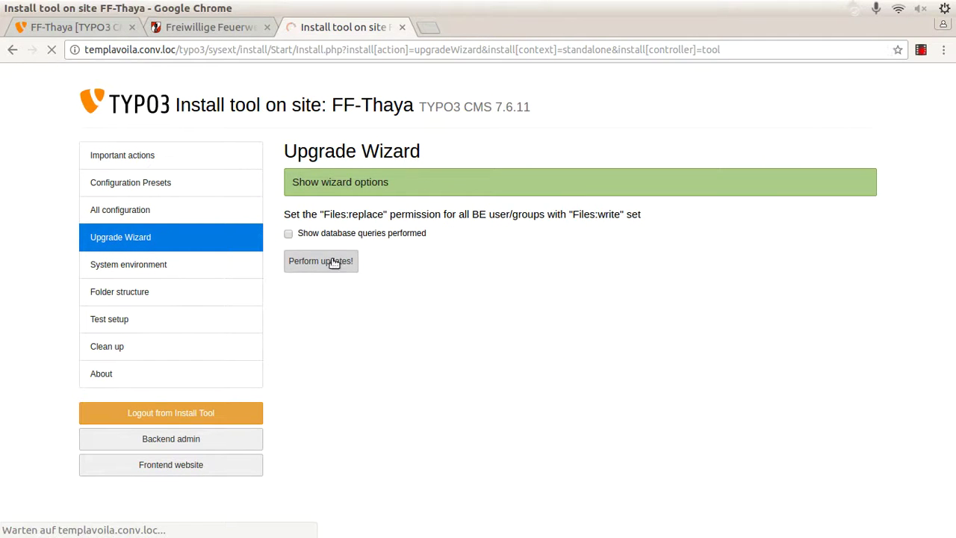
{"action": "left_click", "coordinate": [339, 244]}
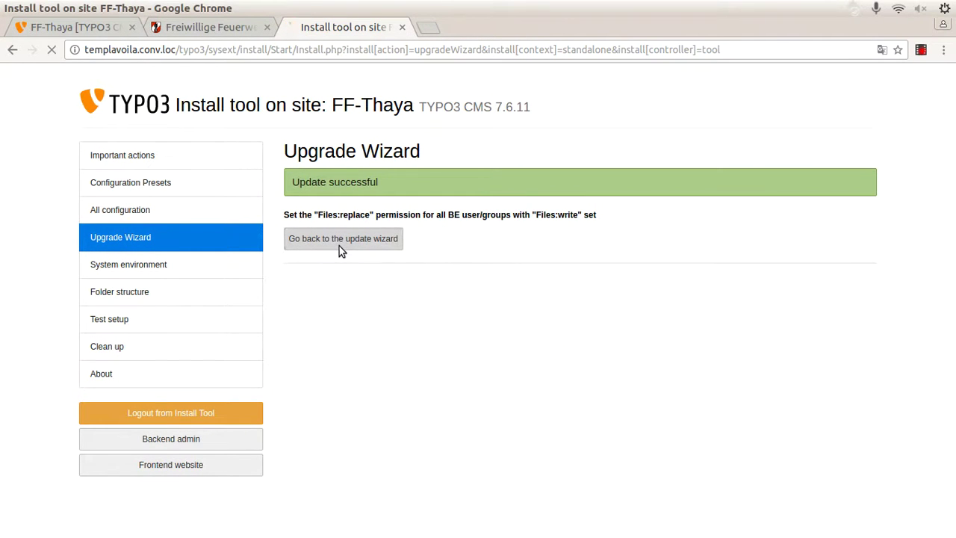
Step: Execute the filelist startModule, compatibility6 and Extension Manager database tables wizards
{"action": "left_click", "coordinate": [310, 300]}
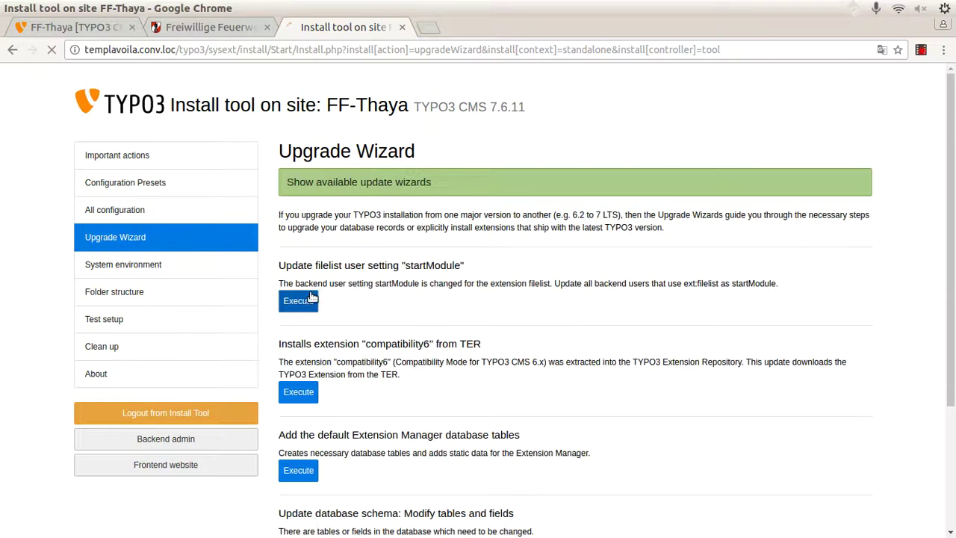
{"action": "left_click", "coordinate": [349, 262]}
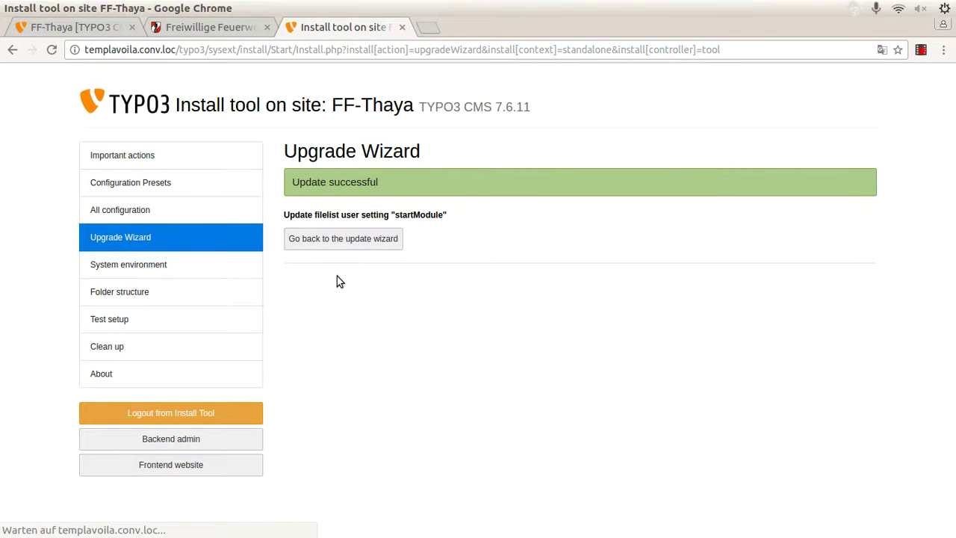
{"action": "left_click", "coordinate": [342, 247]}
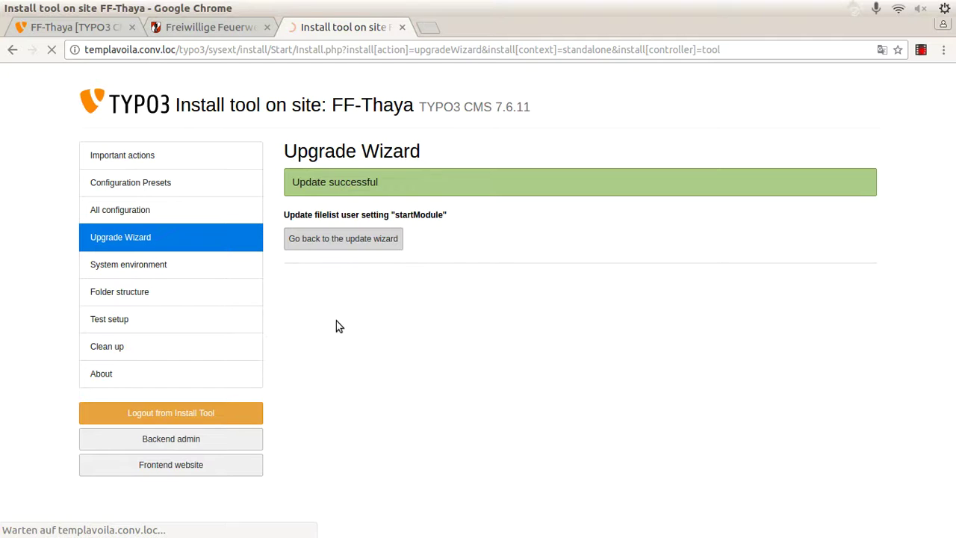
{"action": "left_click", "coordinate": [287, 313]}
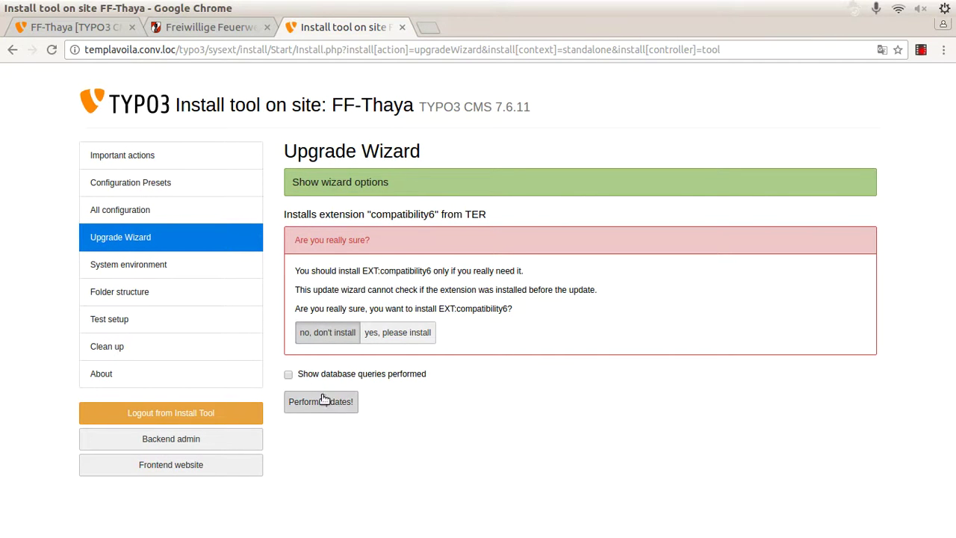
{"action": "left_click", "coordinate": [323, 401]}
{"action": "left_click", "coordinate": [336, 247]}
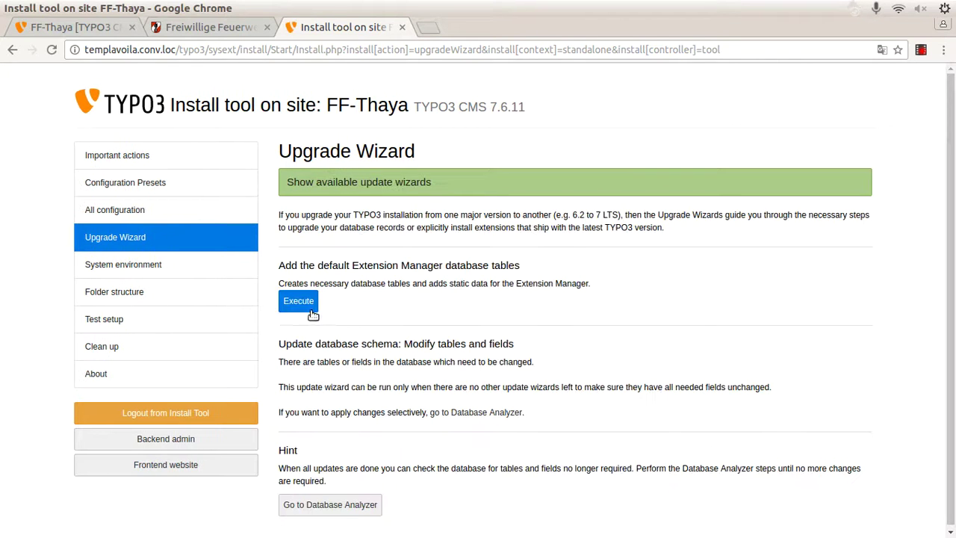
{"action": "left_click", "coordinate": [309, 302]}
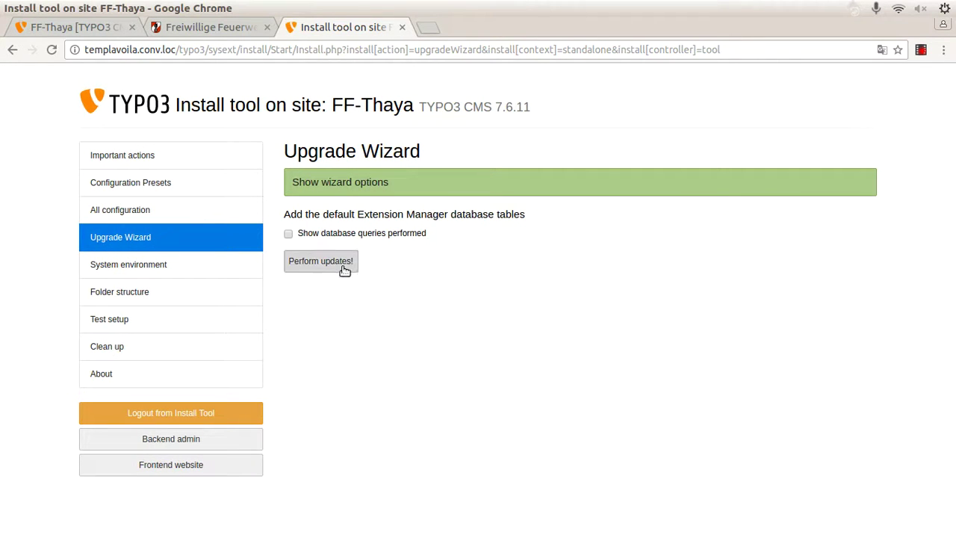
{"action": "left_click", "coordinate": [344, 267]}
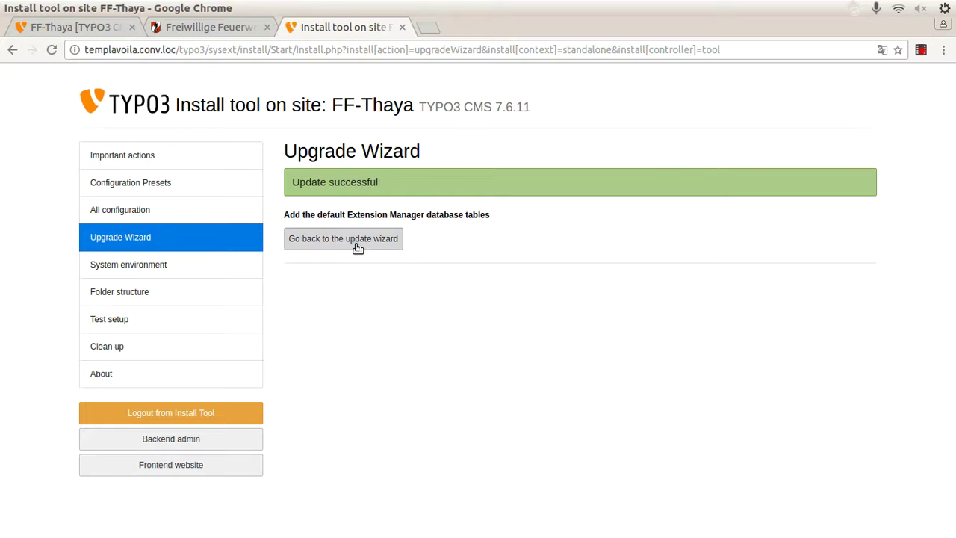
{"action": "left_click", "coordinate": [357, 245]}
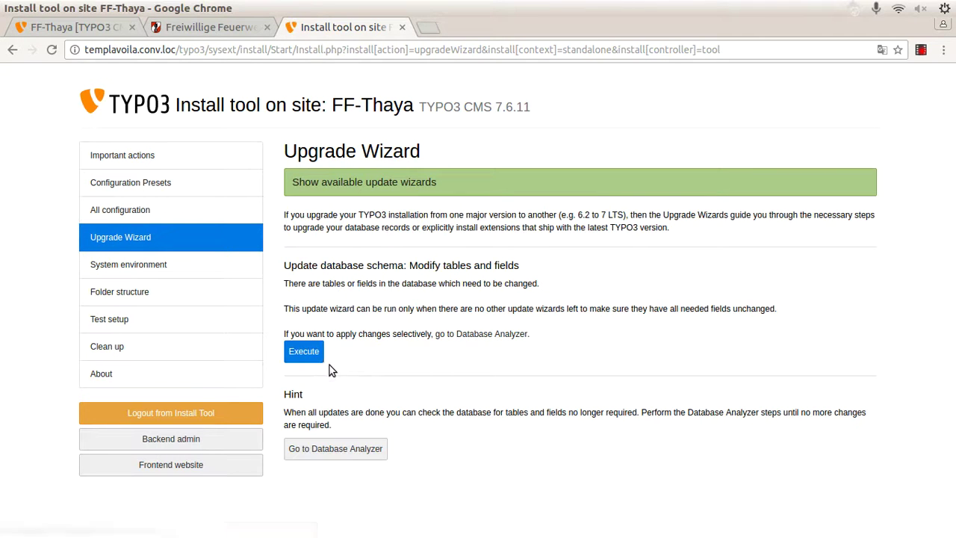
{"action": "left_click", "coordinate": [306, 352]}
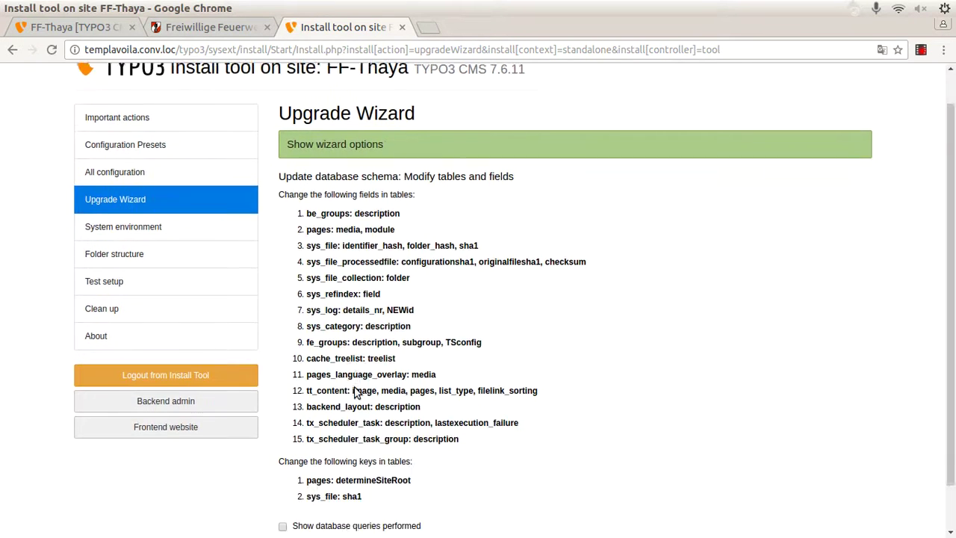
{"action": "scroll", "coordinate": [356, 392], "scroll_direction": "down", "scroll_amount": 1}
{"action": "left_click", "coordinate": [335, 502]}
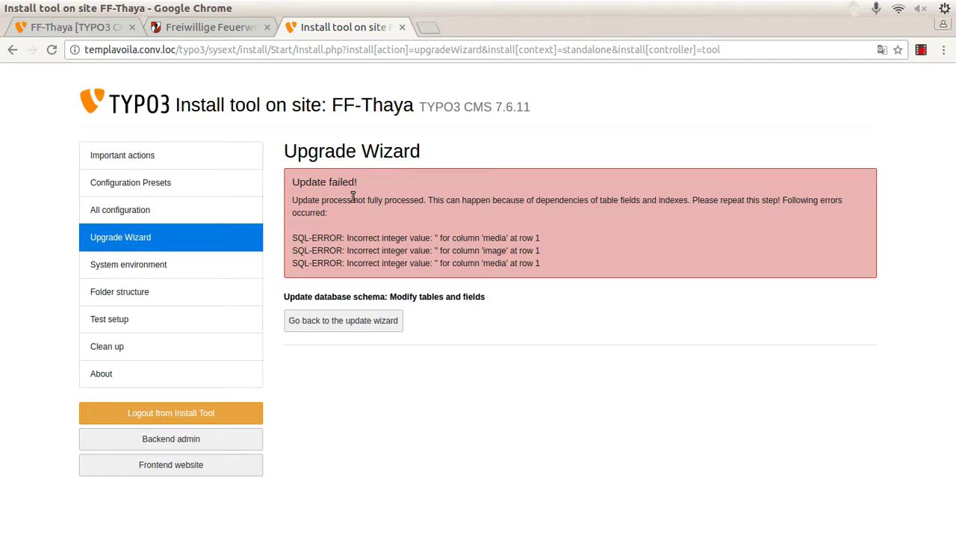
{"action": "left_click", "coordinate": [337, 323]}
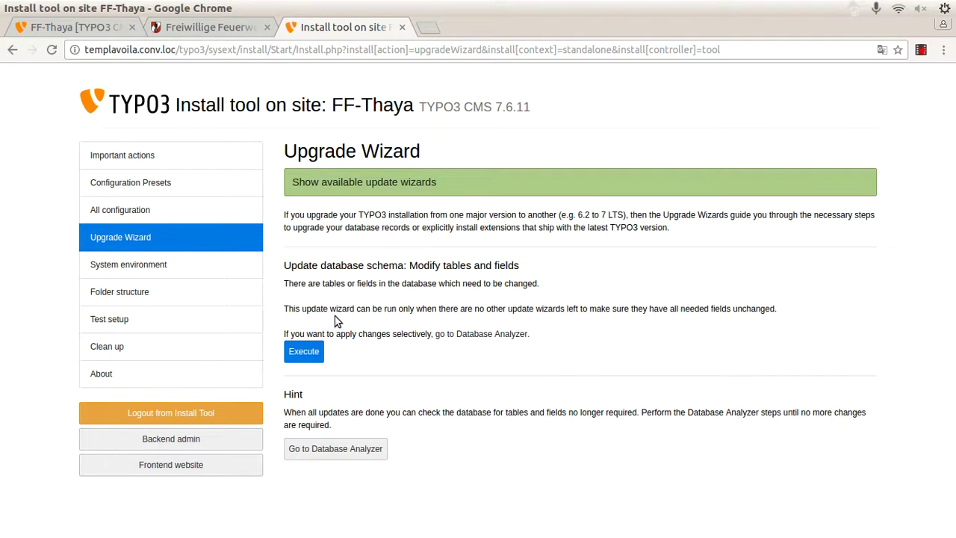
Step: Open the 7.6.11 backend's Web > Page module and select Startseite in the FF-Thaya page tree
{"action": "left_click", "coordinate": [161, 440]}
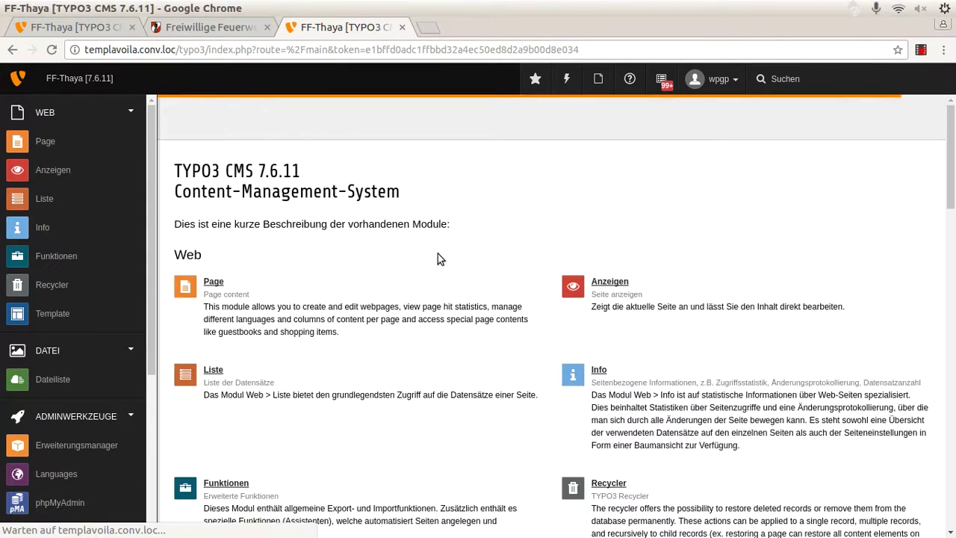
{"action": "left_click", "coordinate": [55, 146]}
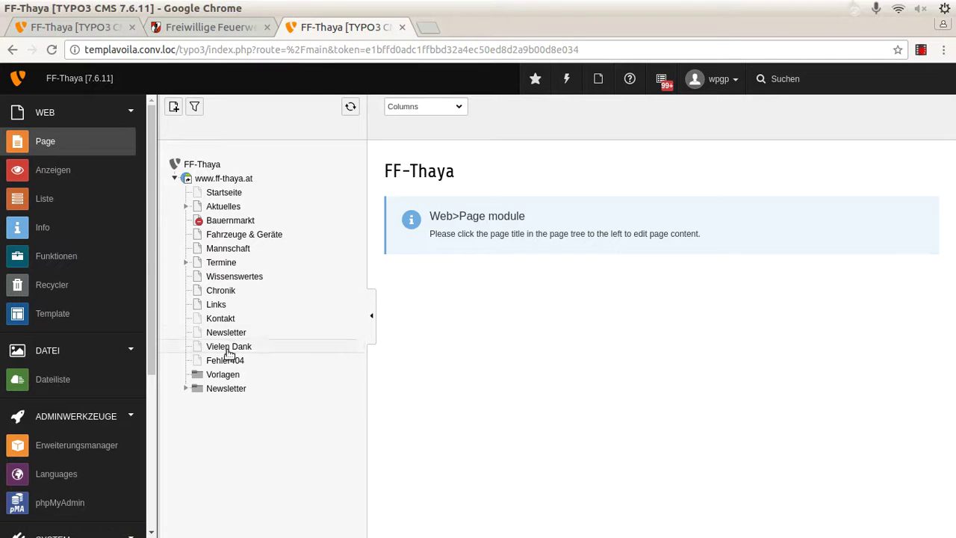
{"action": "left_click", "coordinate": [224, 193]}
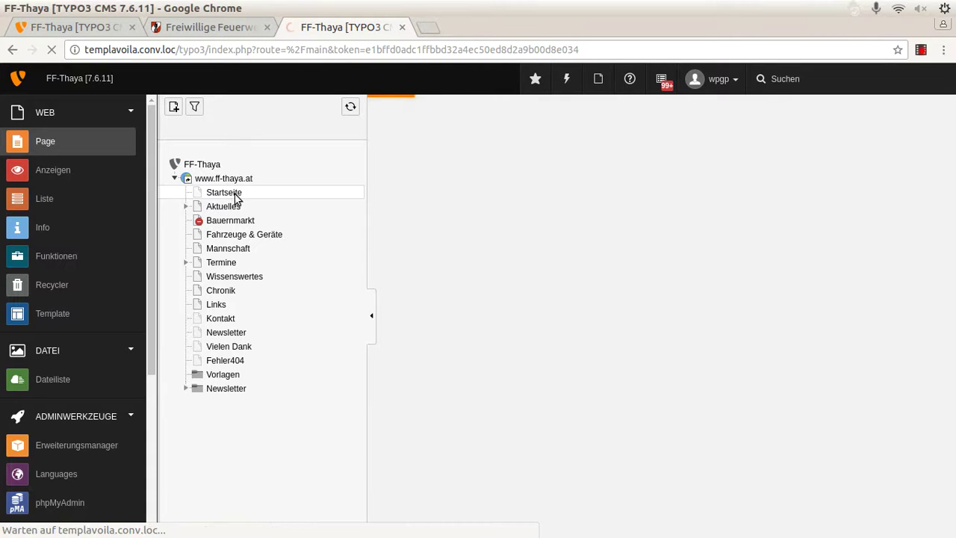